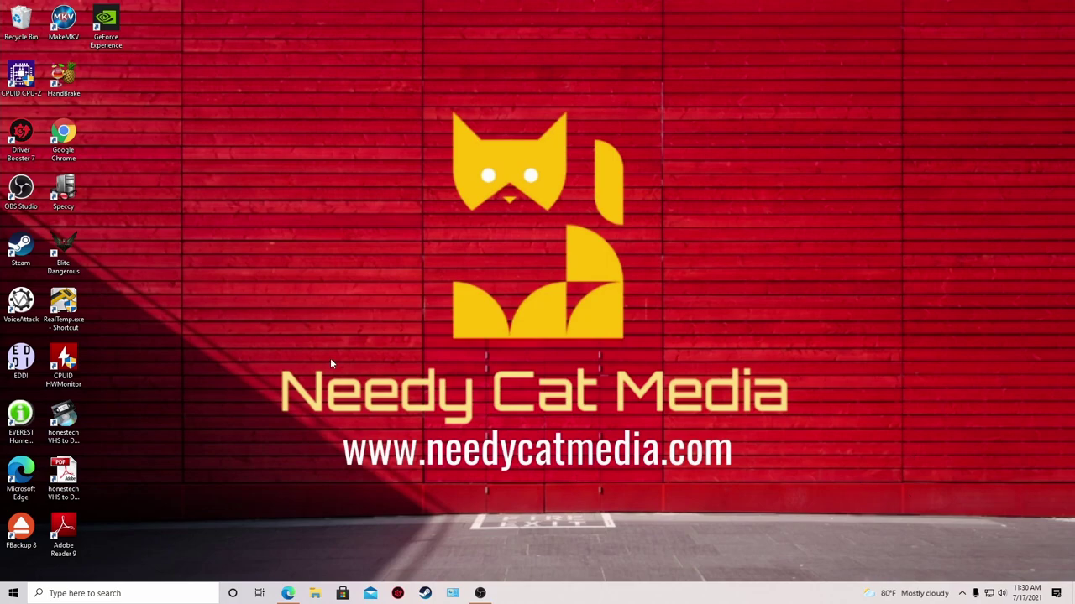
- Launch MakeMKV and open the TED DVD from the BD-RE drive to scan its titles, with the window maximized
double_click(61, 26)
left_click_drag(533, 131, 560, 116)
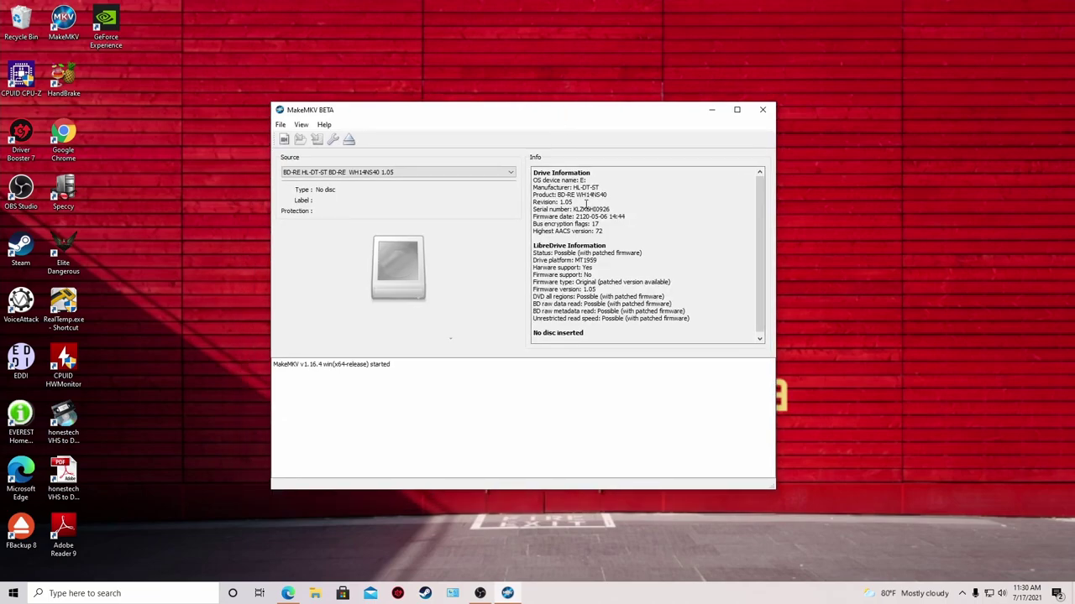
left_click_drag(604, 111, 624, 113)
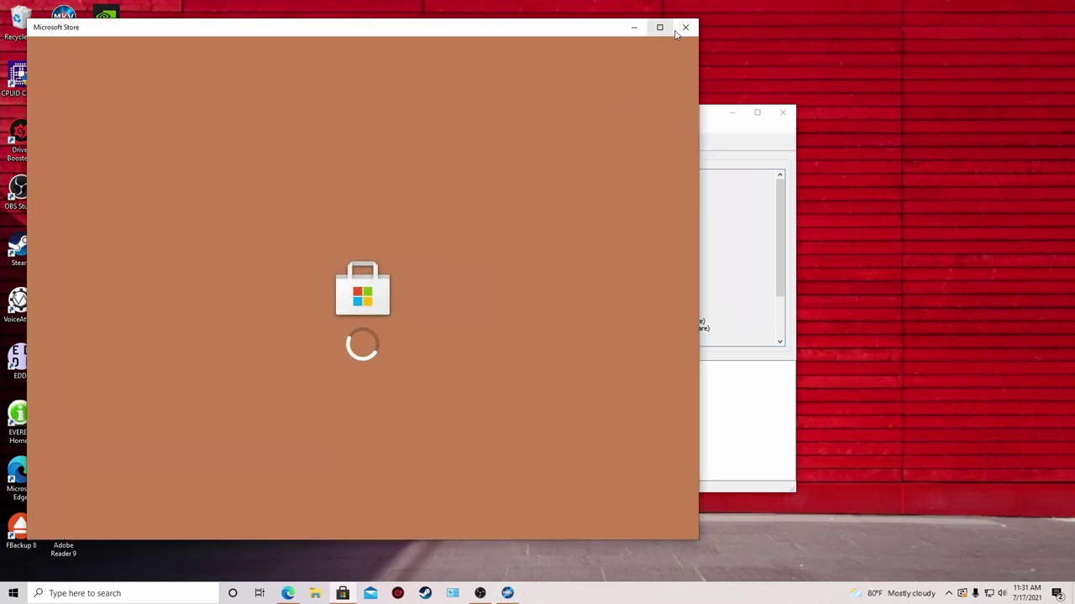
left_click(685, 28)
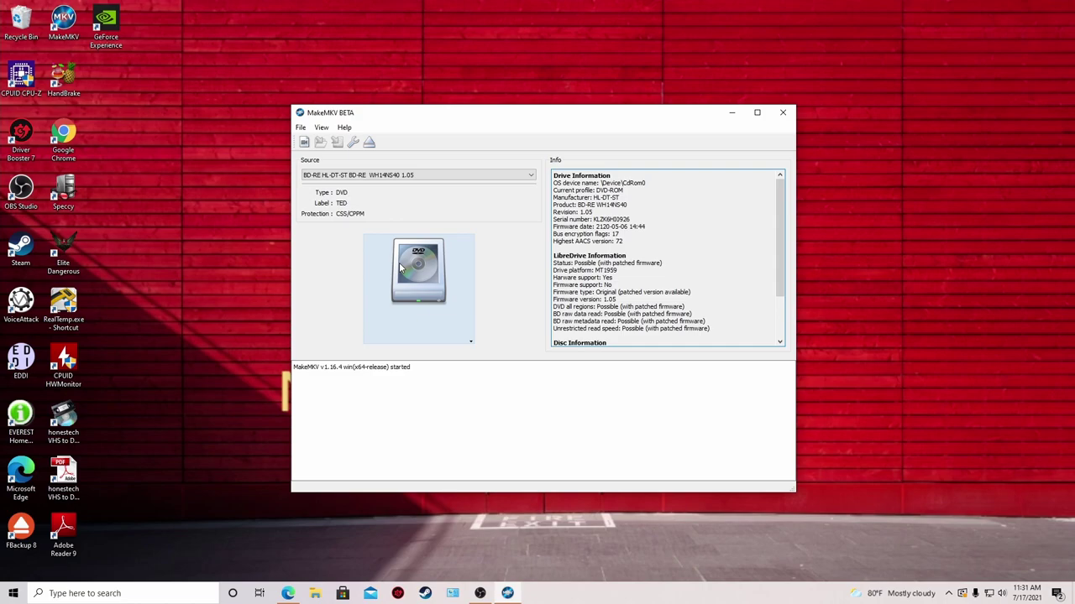
left_click(419, 270)
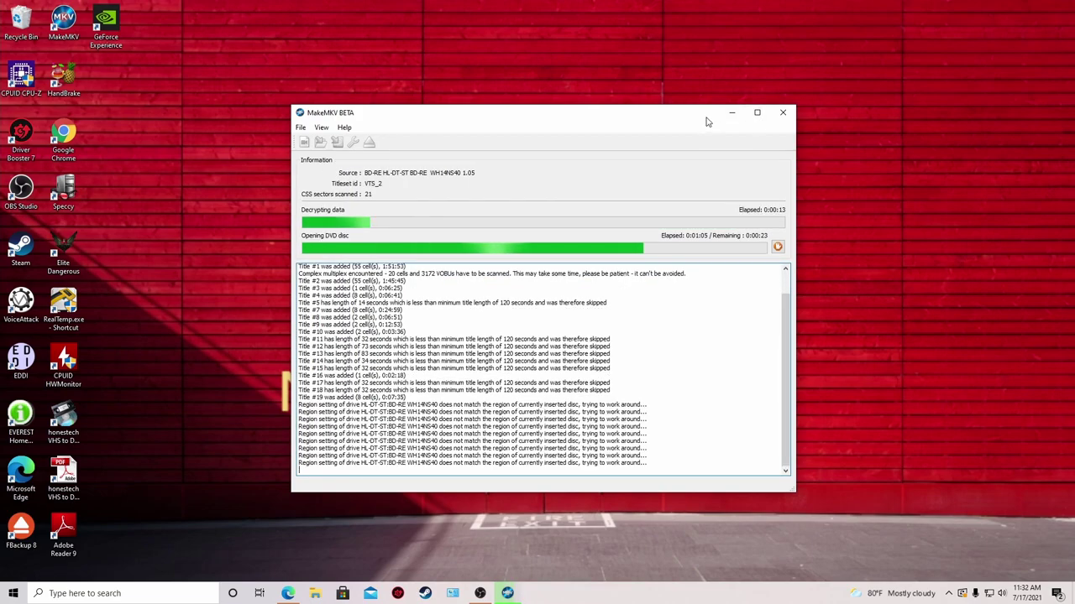
left_click(756, 113)
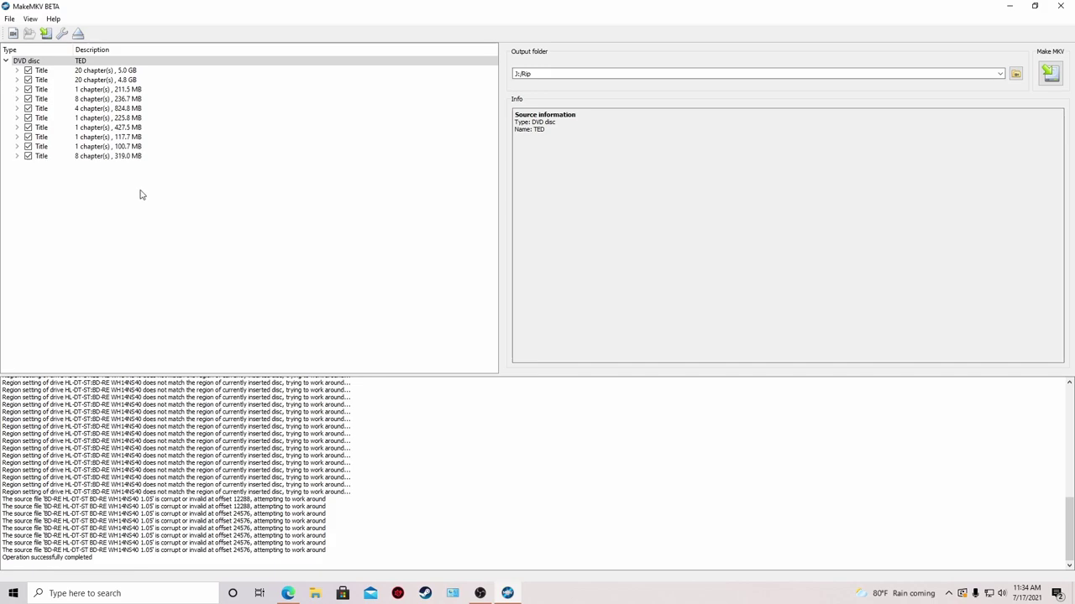
- Exclude all titles of the TED disc from the rip, from the 5.0 GB title down to the 319.0 MB one
left_click(28, 71)
left_click(28, 80)
left_click(27, 89)
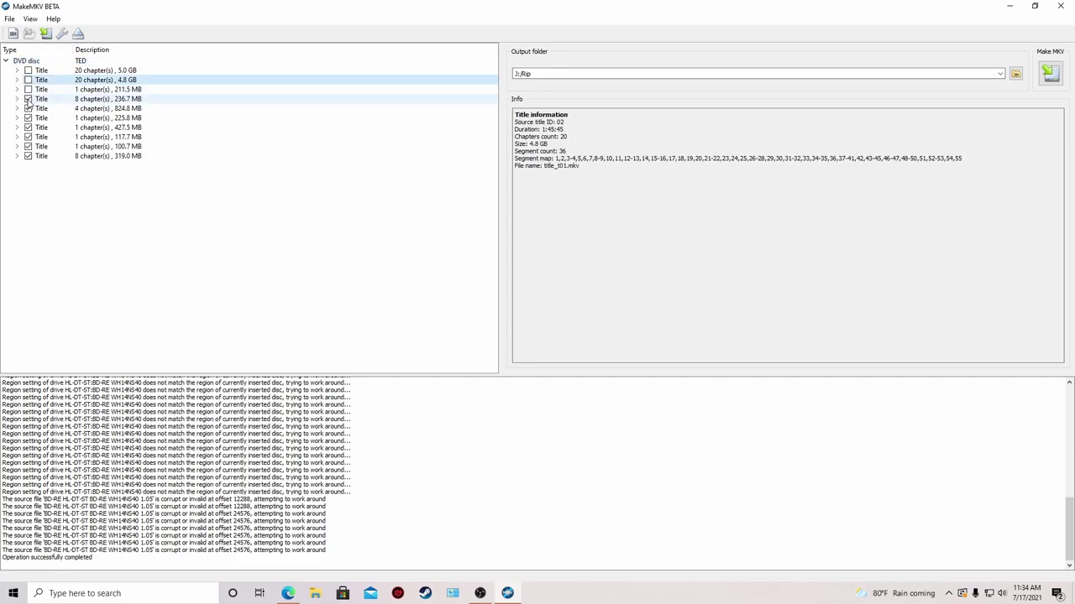
left_click(27, 99)
left_click(28, 117)
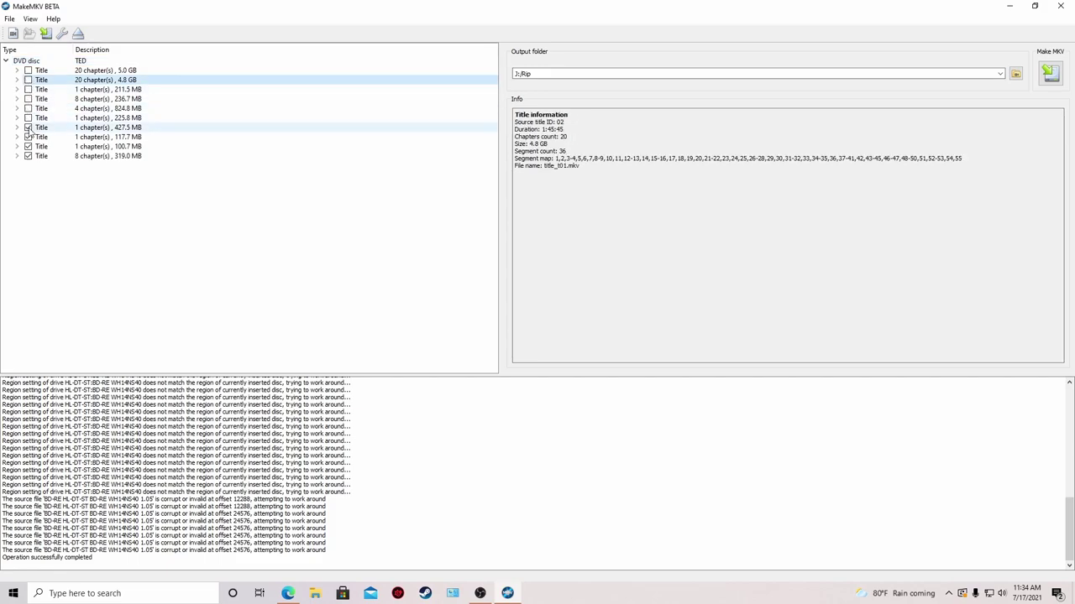
left_click(27, 127)
left_click(28, 137)
left_click(28, 146)
left_click(28, 156)
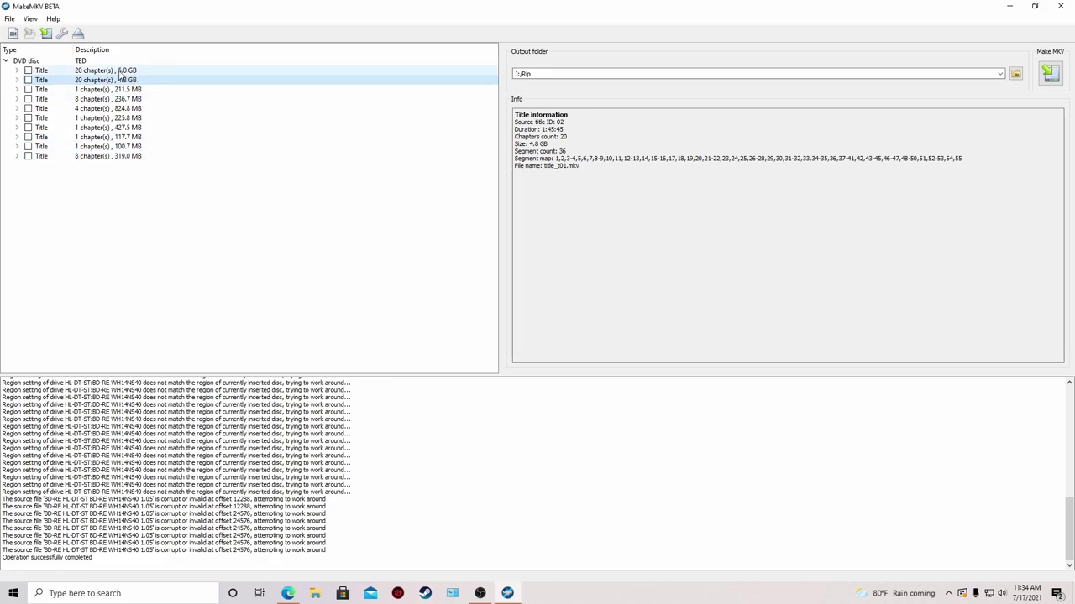
- Select only the 20-chapter 5.0 GB title and save it as an MKV file in the J:/Rip output folder
left_click(28, 70)
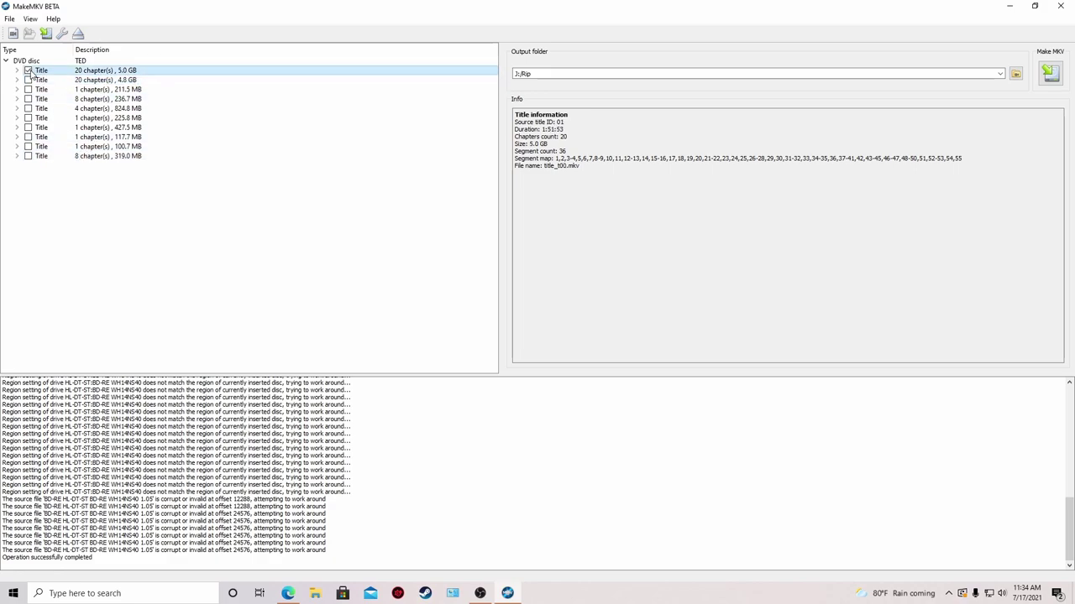
left_click(1052, 74)
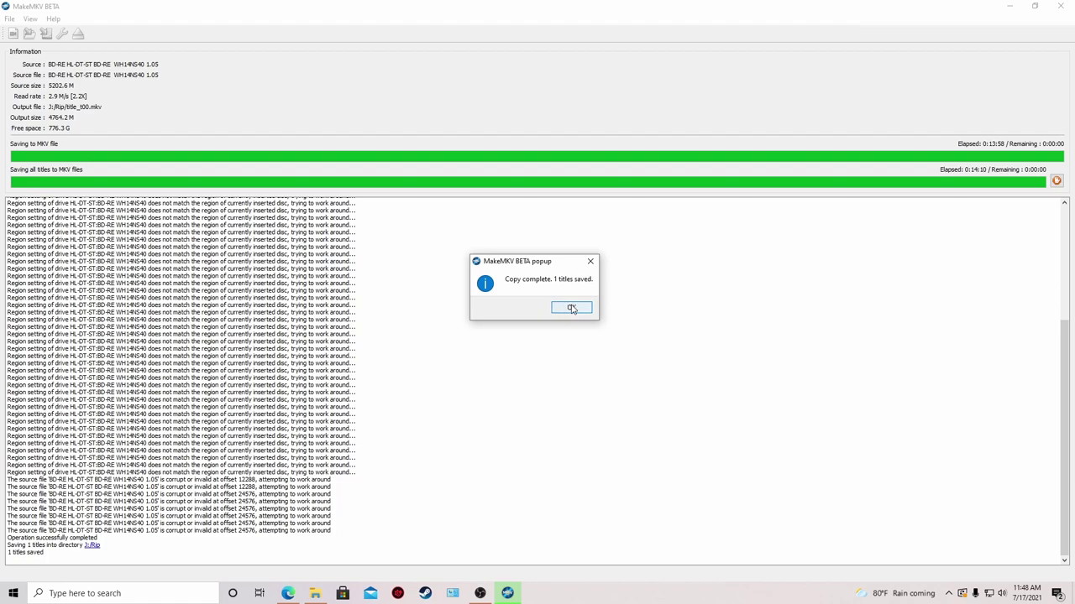
left_click(570, 309)
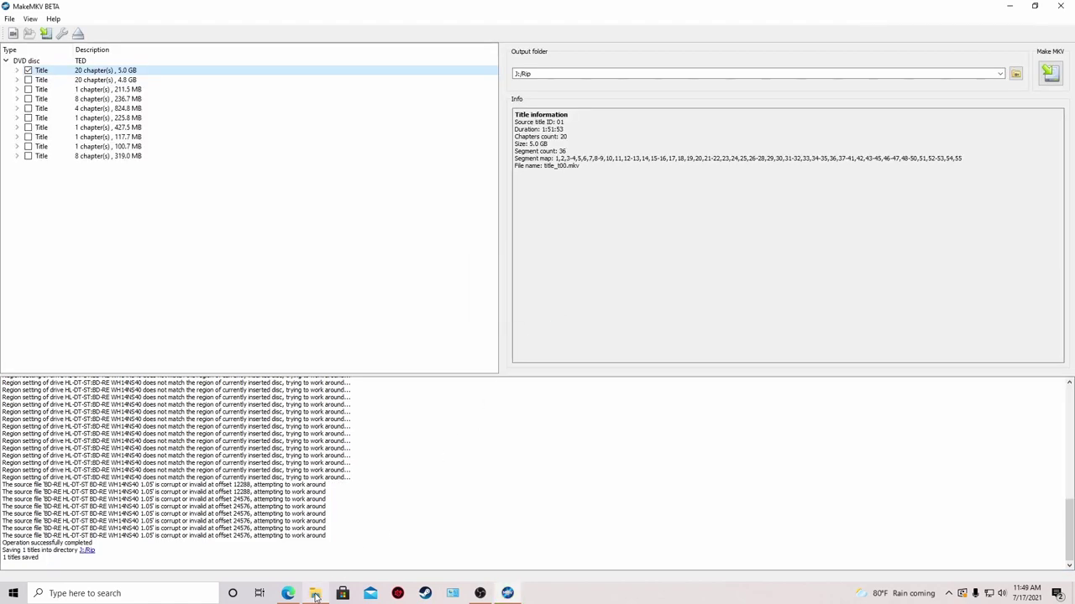
- Switch to File Explorer and open the Rip folder on the main storage (J:) drive
mouse_move(315, 596)
left_click(325, 568)
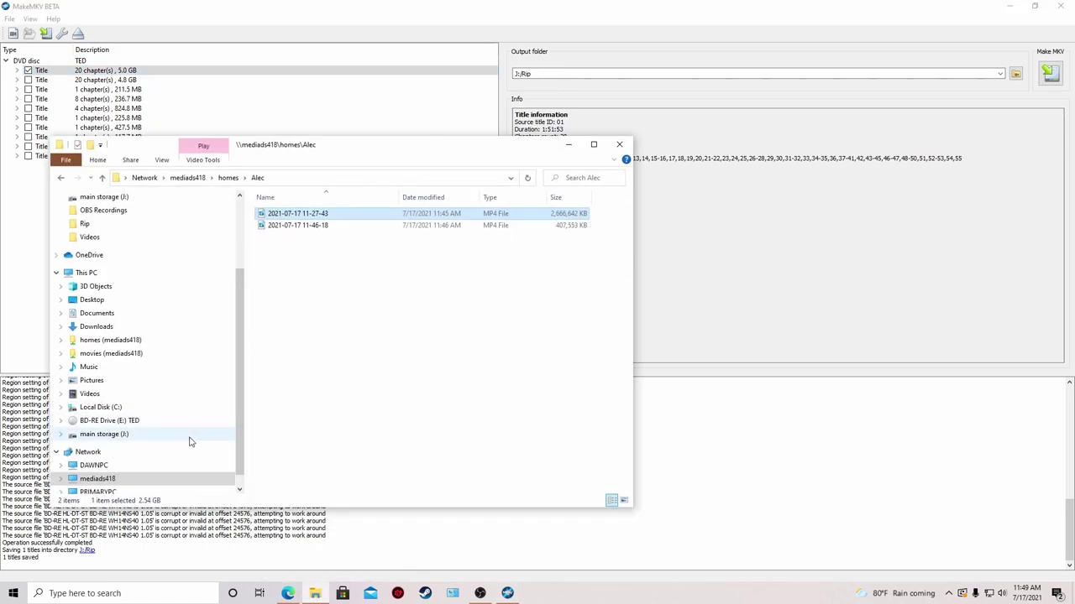
scroll(152, 434, "down", 1)
left_click(99, 421)
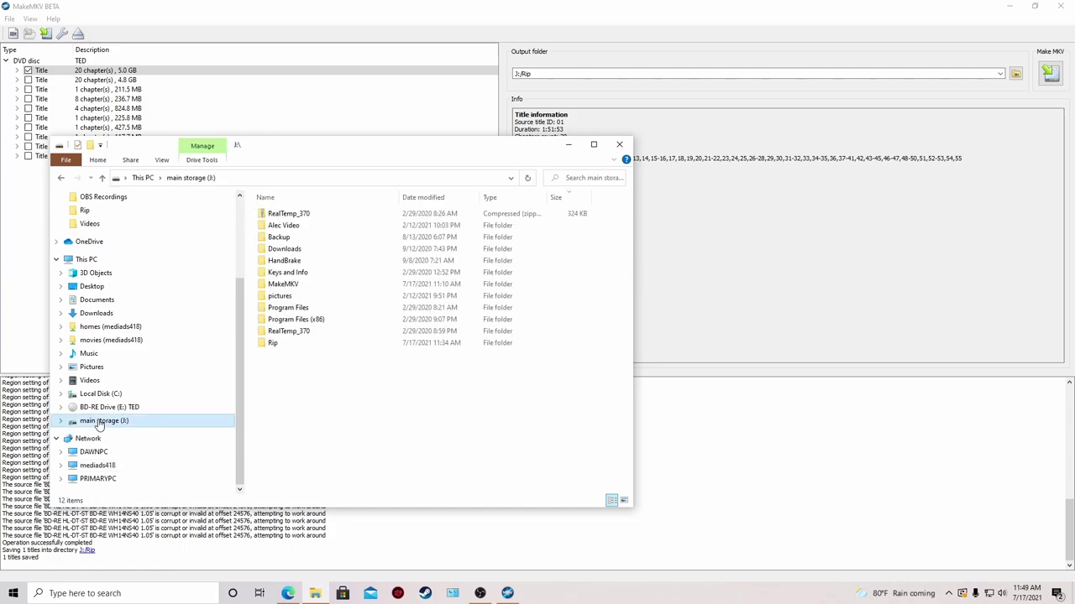
double_click(273, 343)
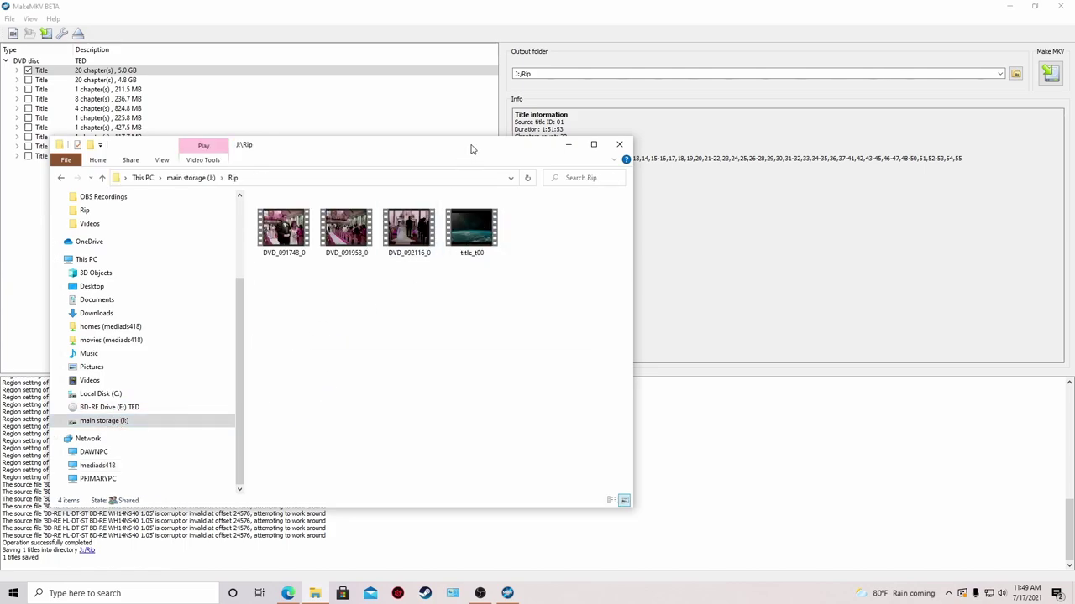
left_click_drag(471, 149, 587, 179)
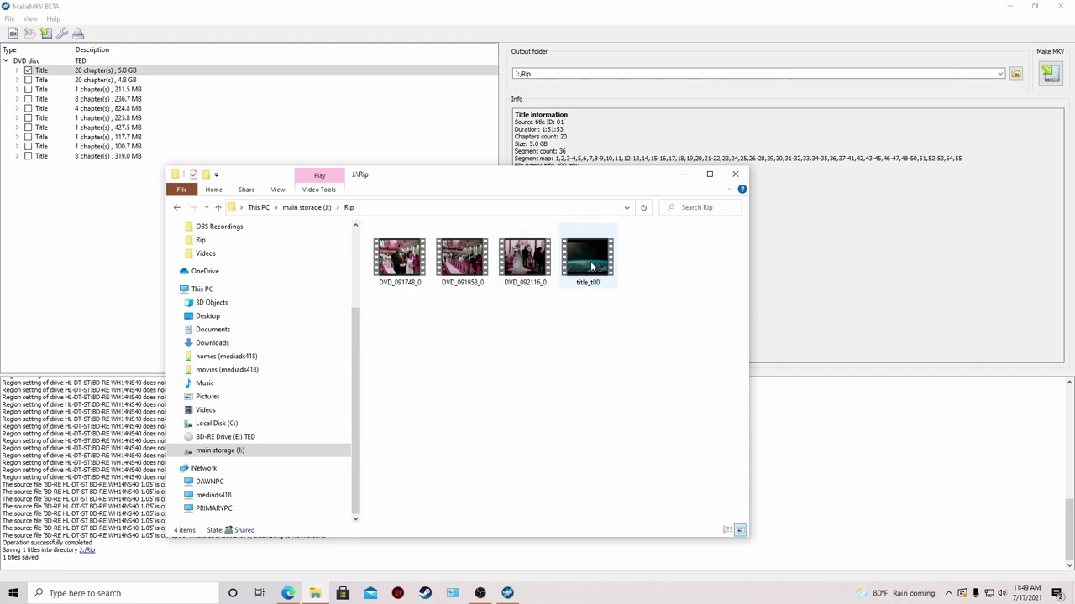
- Play the ripped title_t00 file in Movies & TV to check it, and return to MakeMKV
mouse_move(591, 267)
left_click(582, 256)
double_click(582, 256)
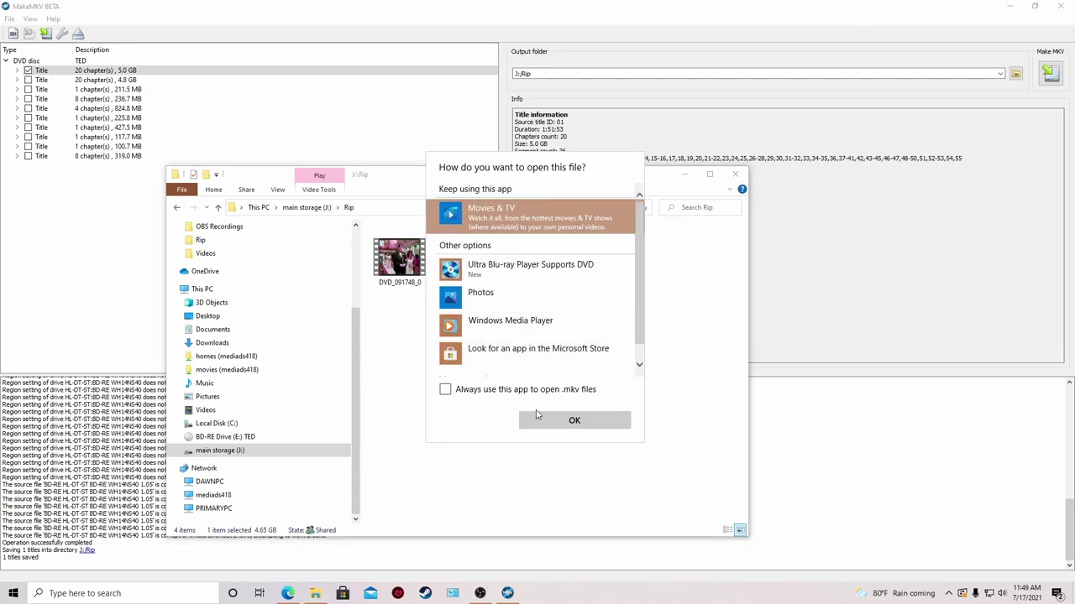
left_click(556, 420)
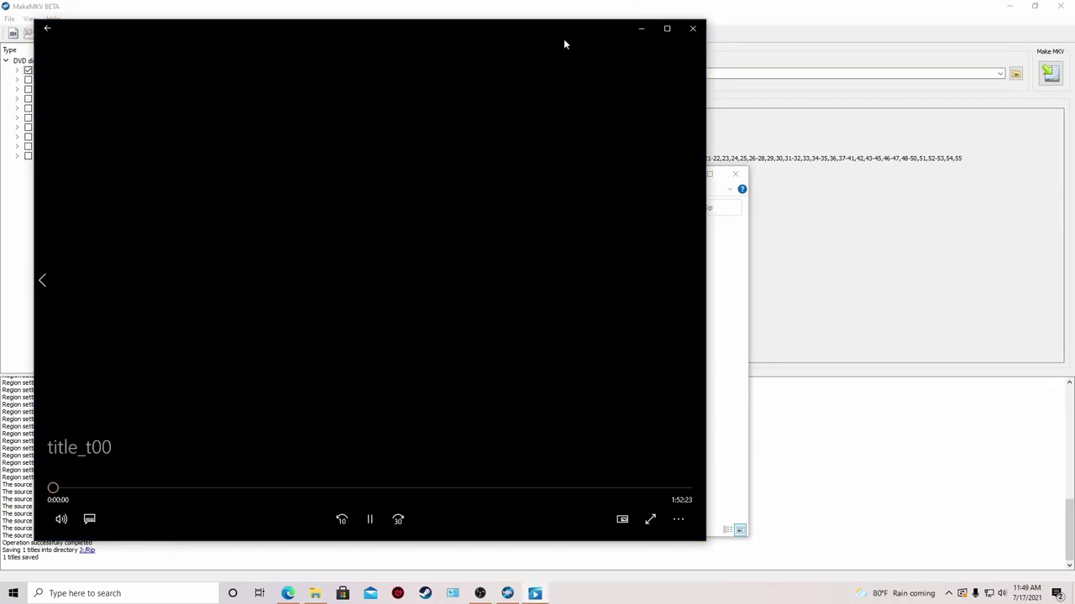
left_click_drag(564, 39, 737, 61)
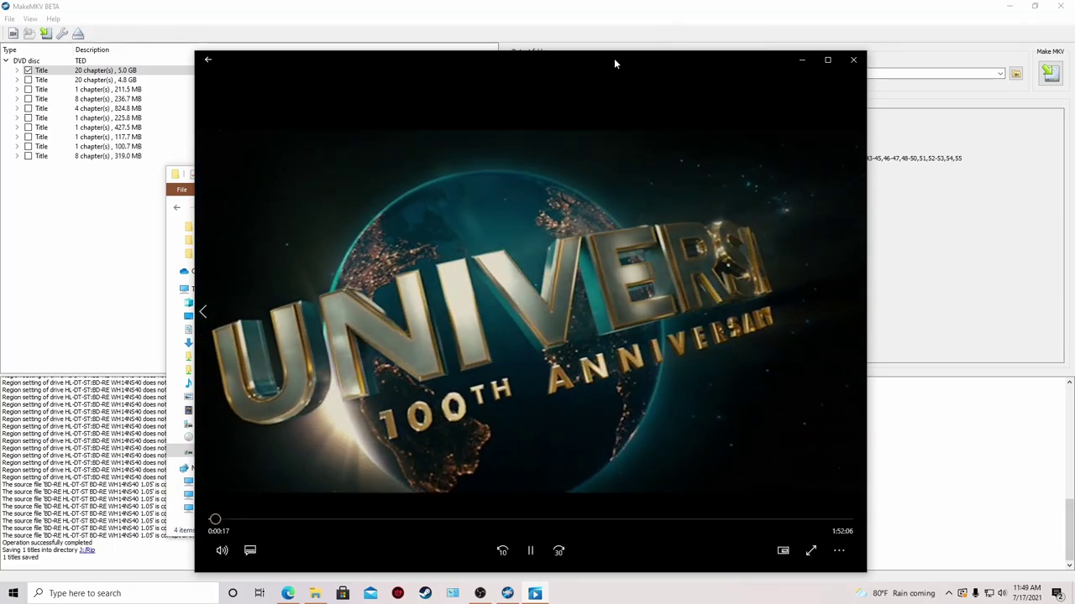
left_click_drag(614, 58, 624, 50)
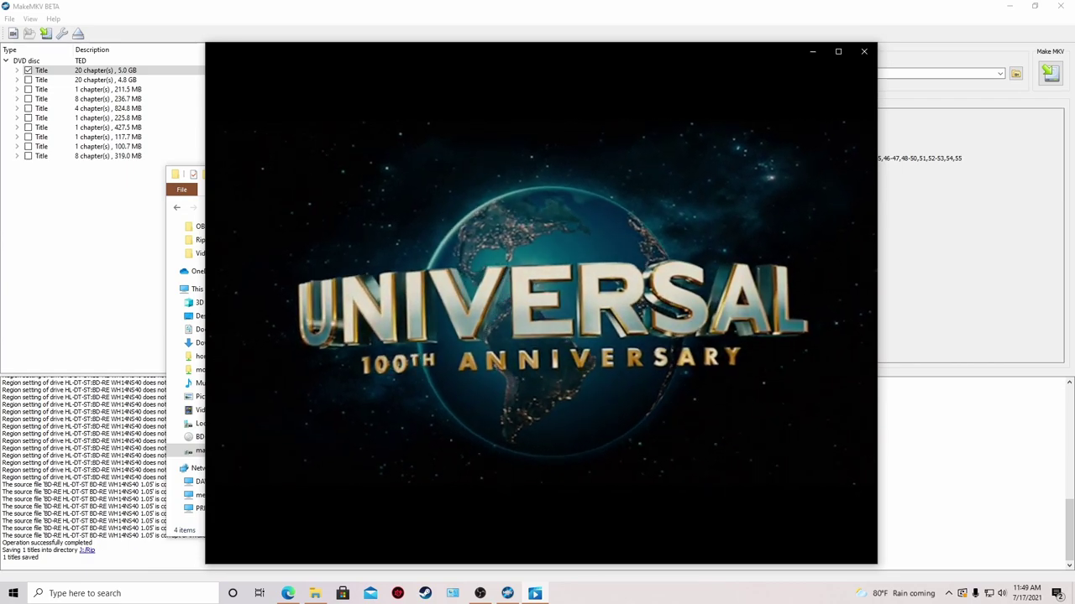
mouse_move(599, 115)
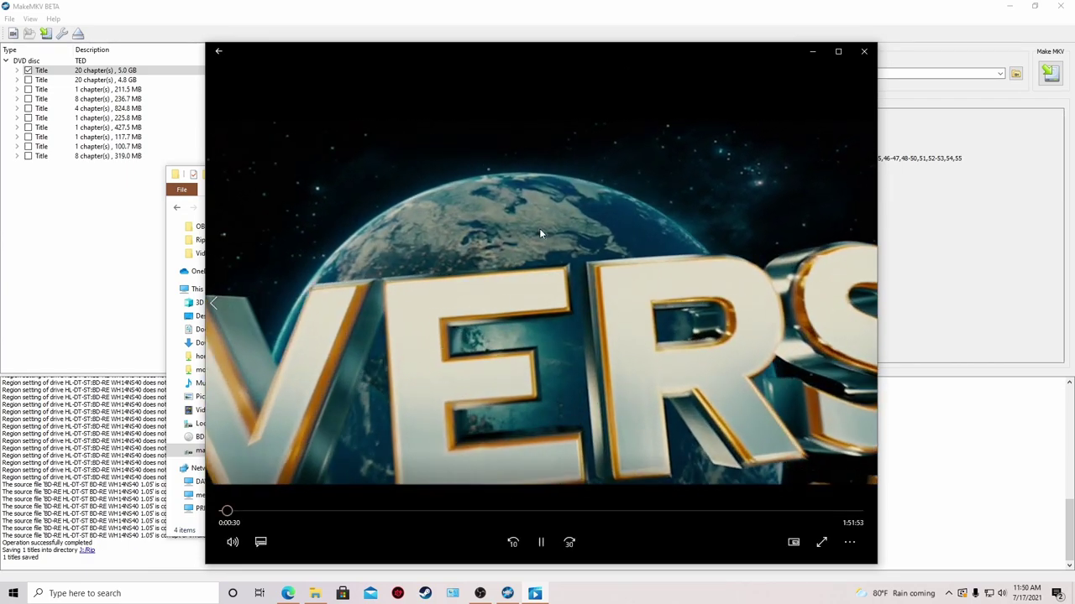
key("alt+F4")
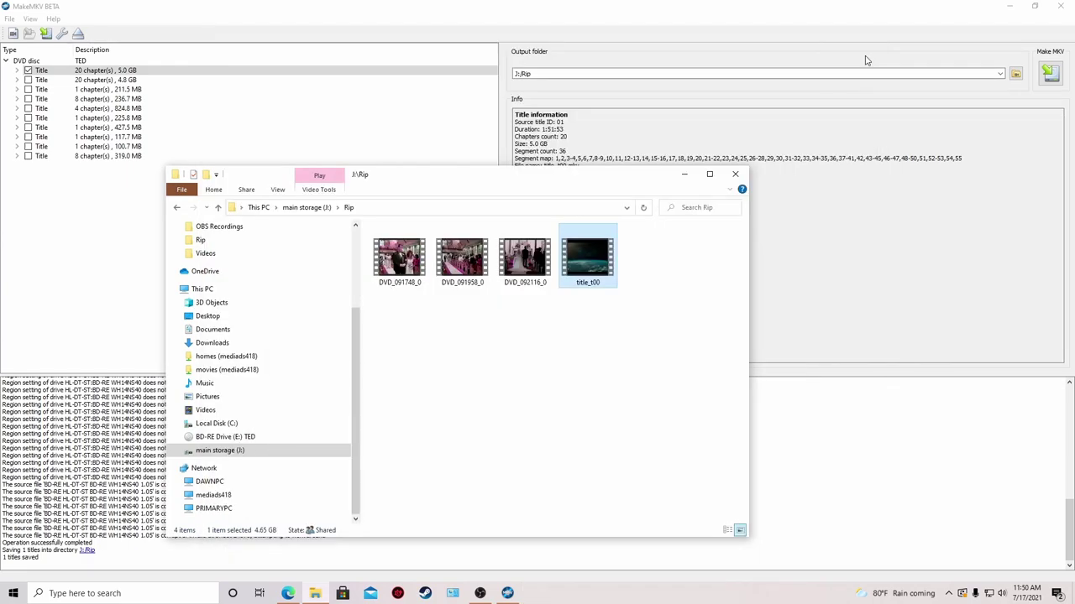
left_click(682, 174)
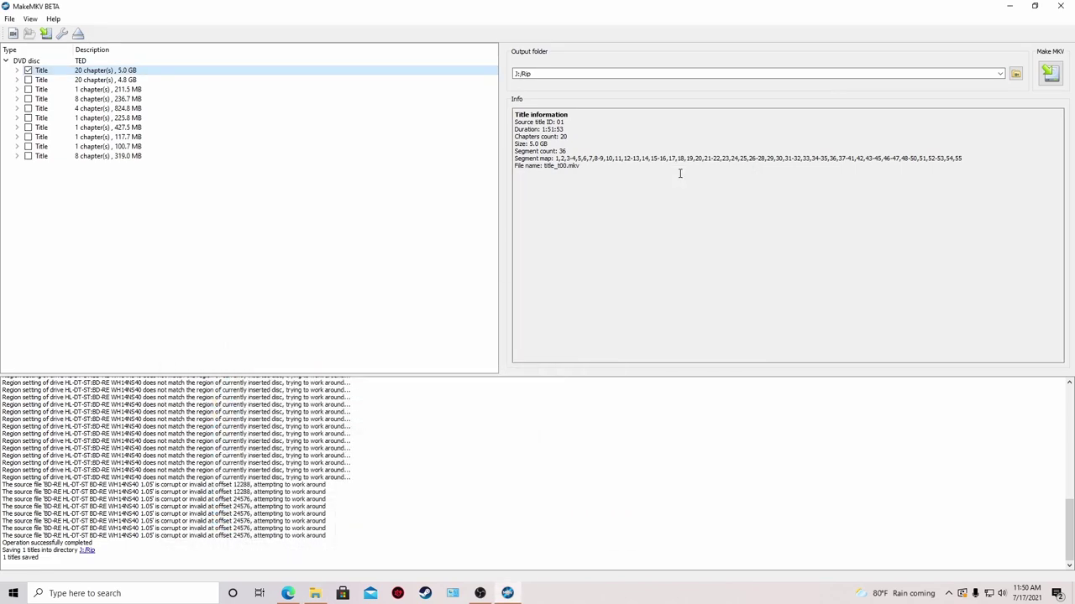